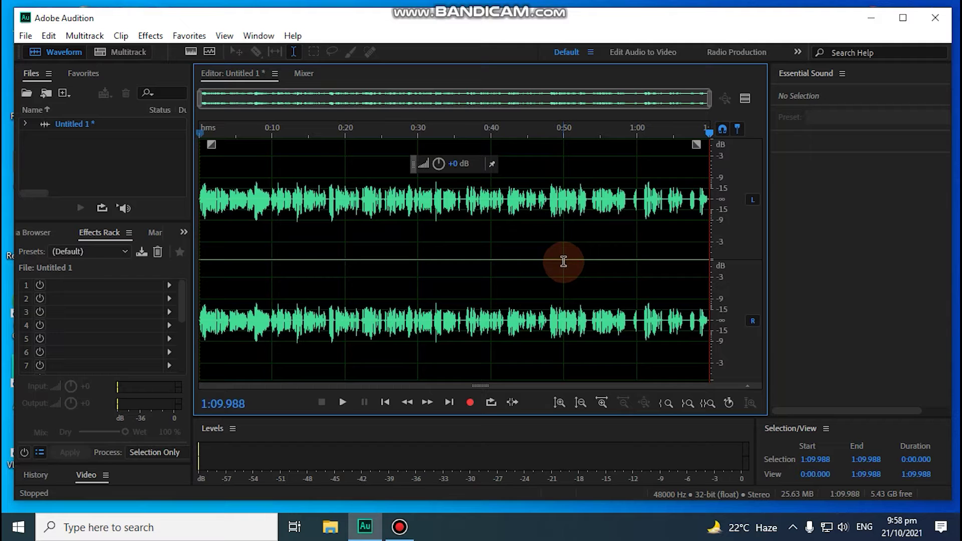
Select the entire waveform of the untitled recording and play back its opening seconds
double_click(243, 355)
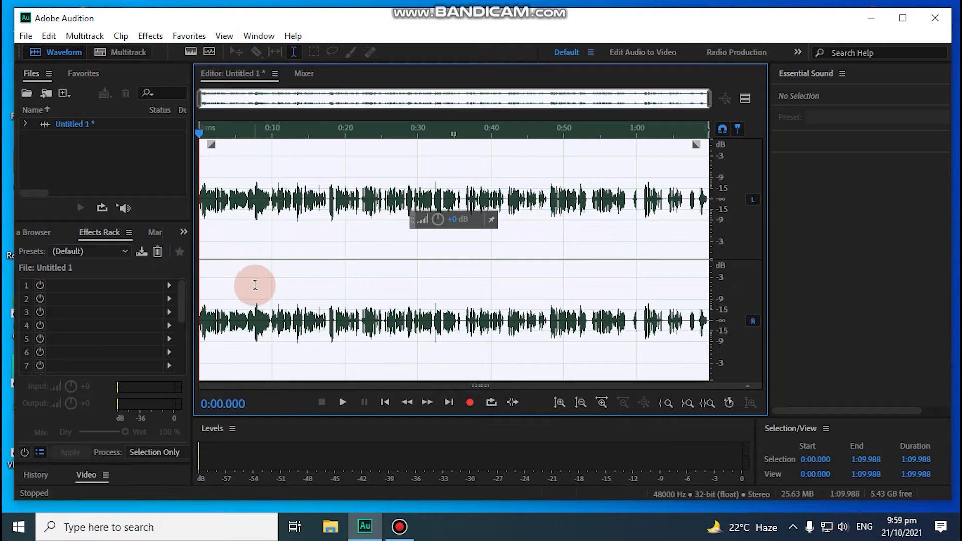
left_click(343, 403)
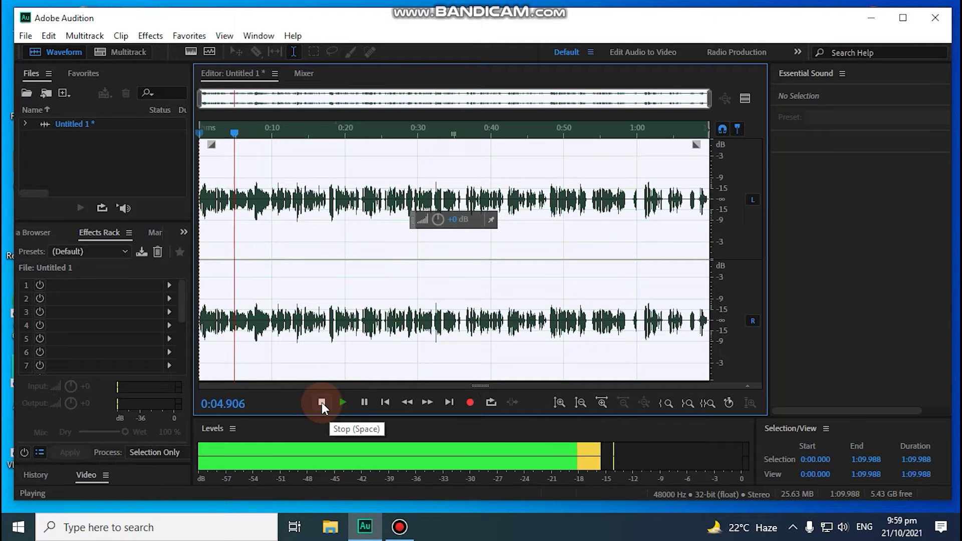
left_click(321, 402)
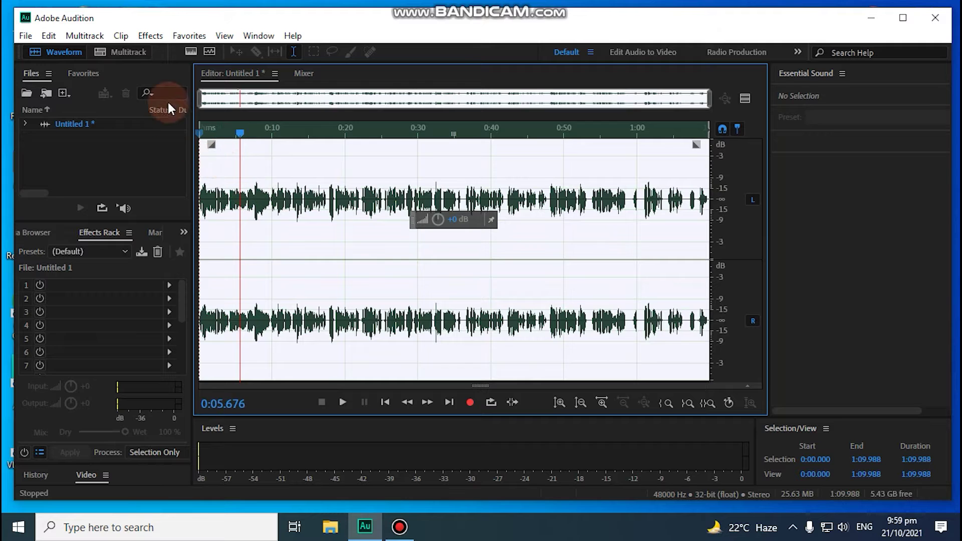
Normalize the selected recording to -0.1 dB and play back a few seconds of it
left_click(195, 38)
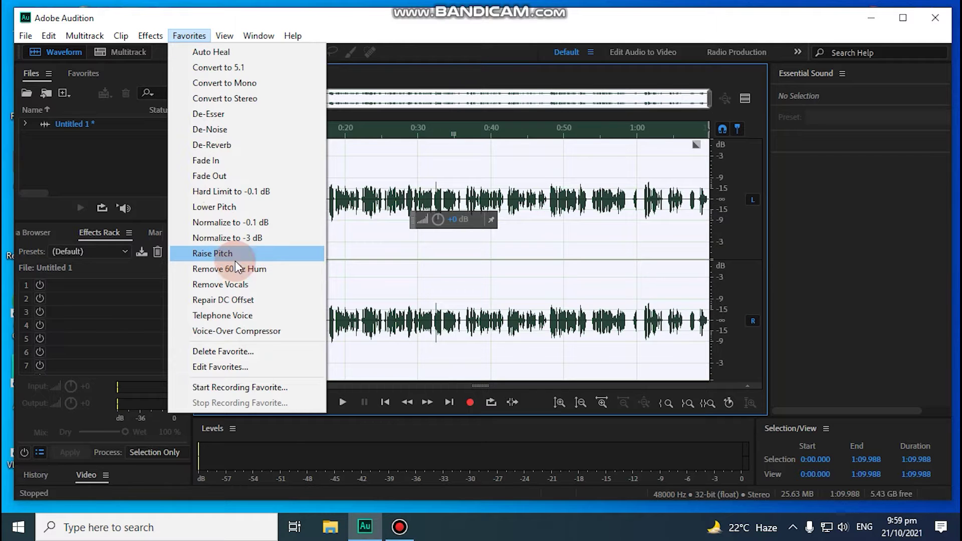
left_click(248, 227)
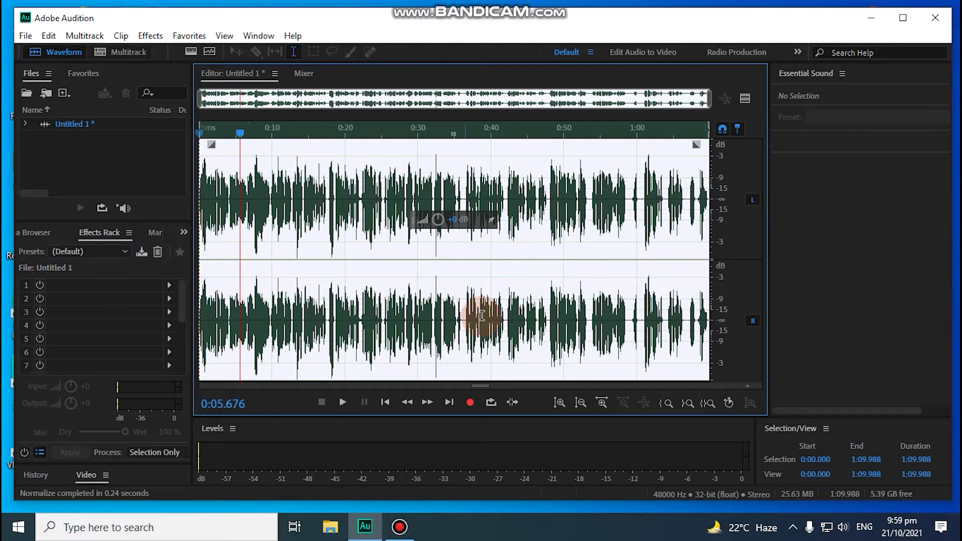
left_click(339, 403)
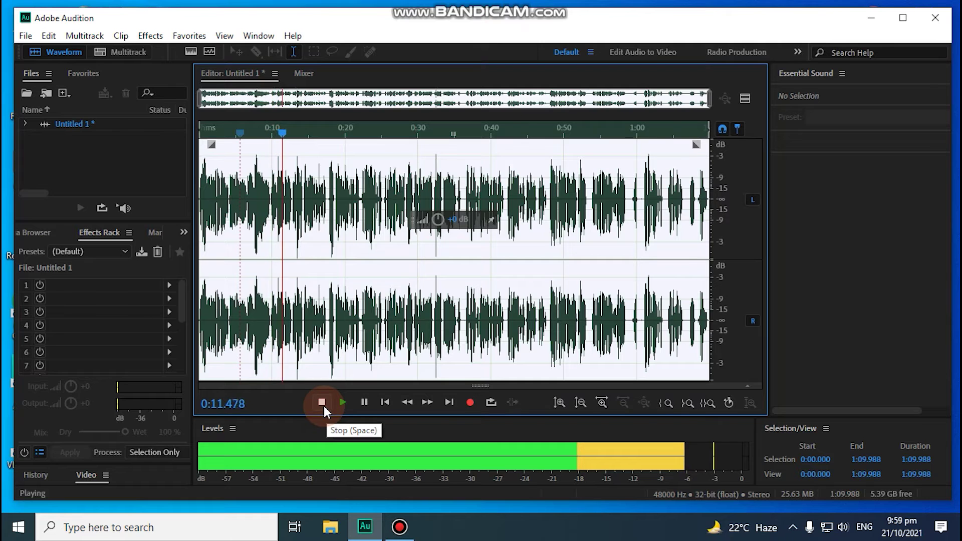
left_click(324, 406)
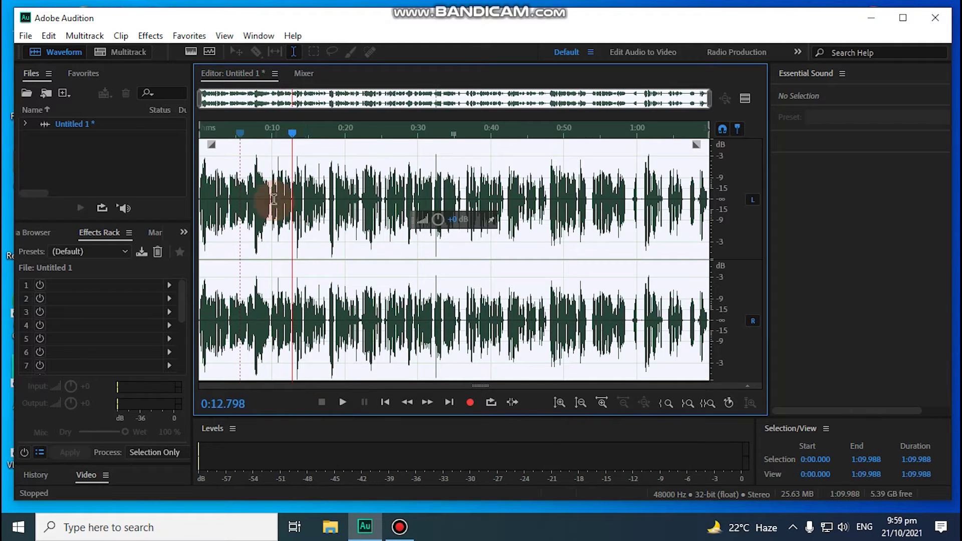
left_click_drag(295, 134, 207, 178)
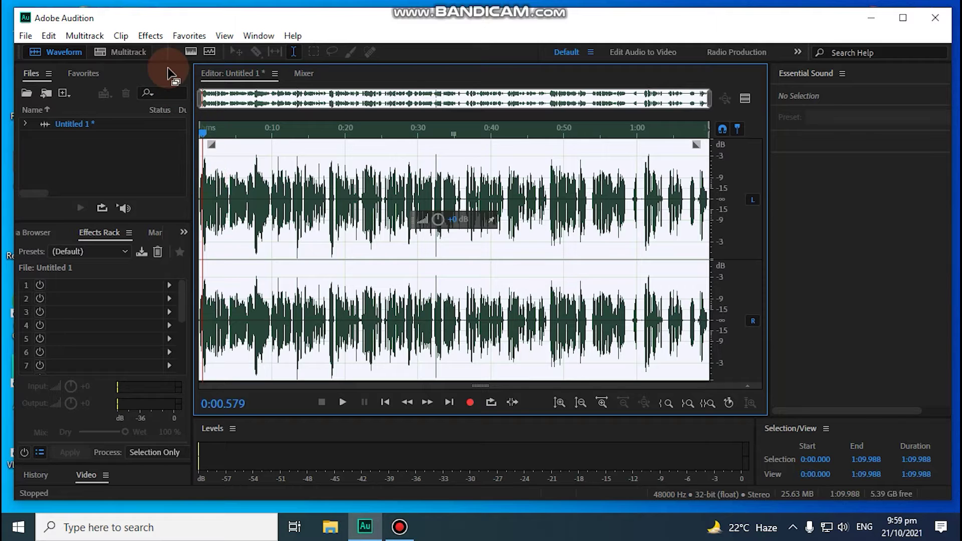
Apply Adaptive Noise Reduction with the (Default) preset to the whole recording
left_click(156, 38)
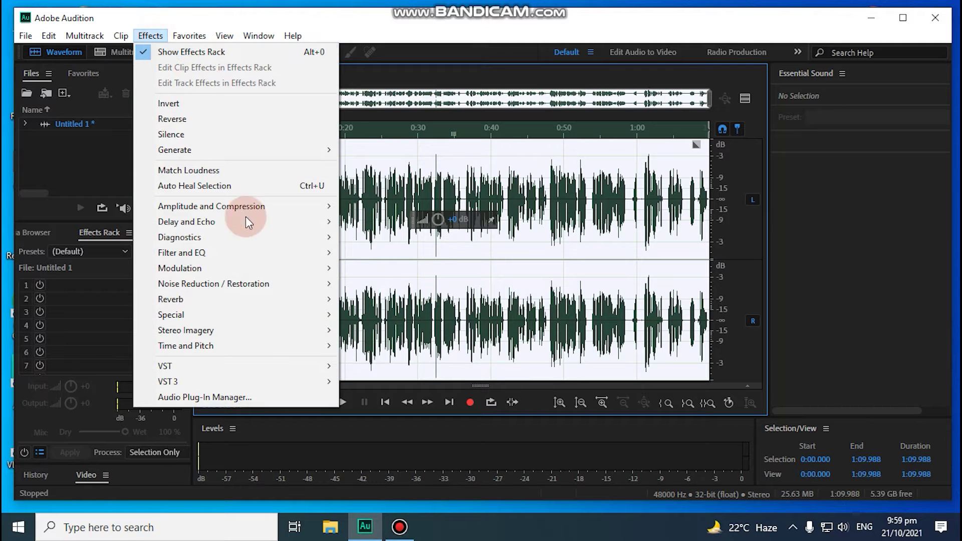
mouse_move(262, 284)
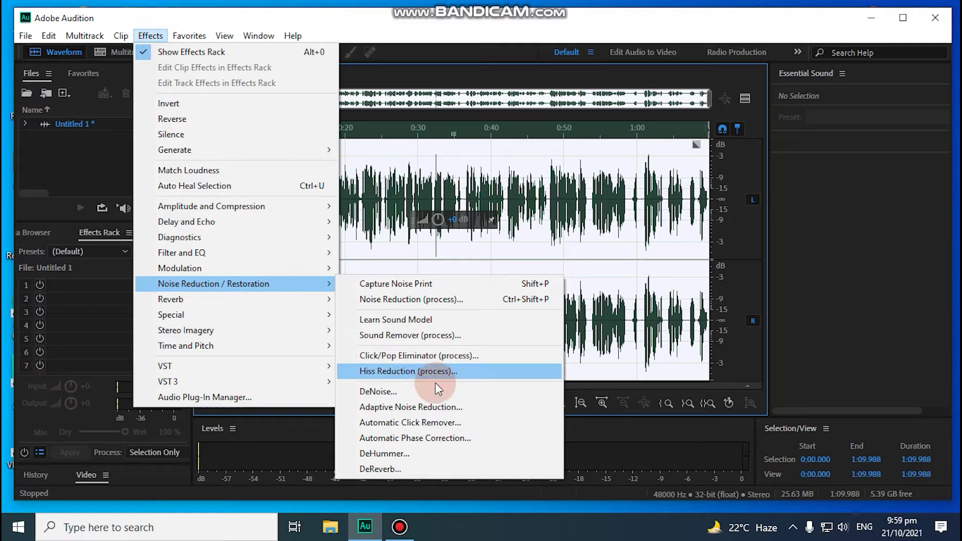
left_click(408, 411)
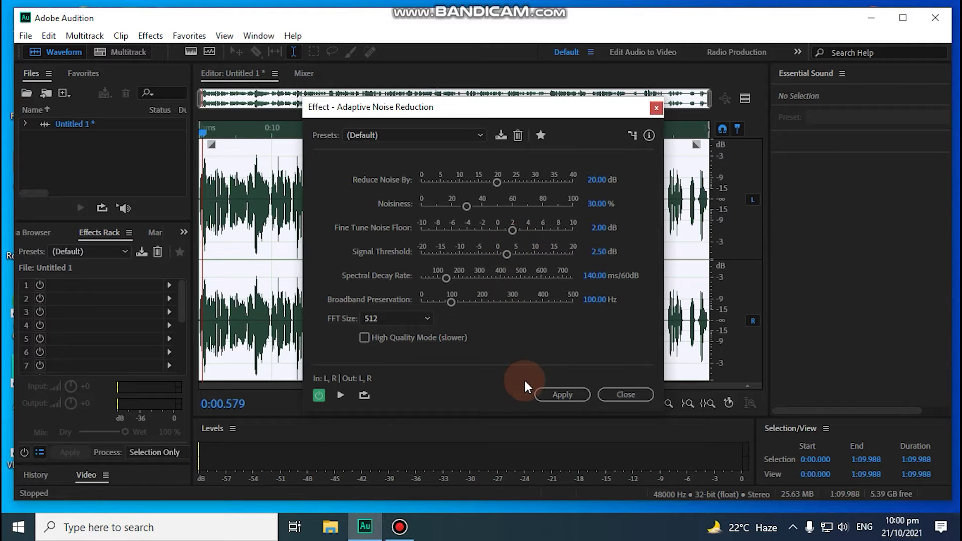
left_click(549, 395)
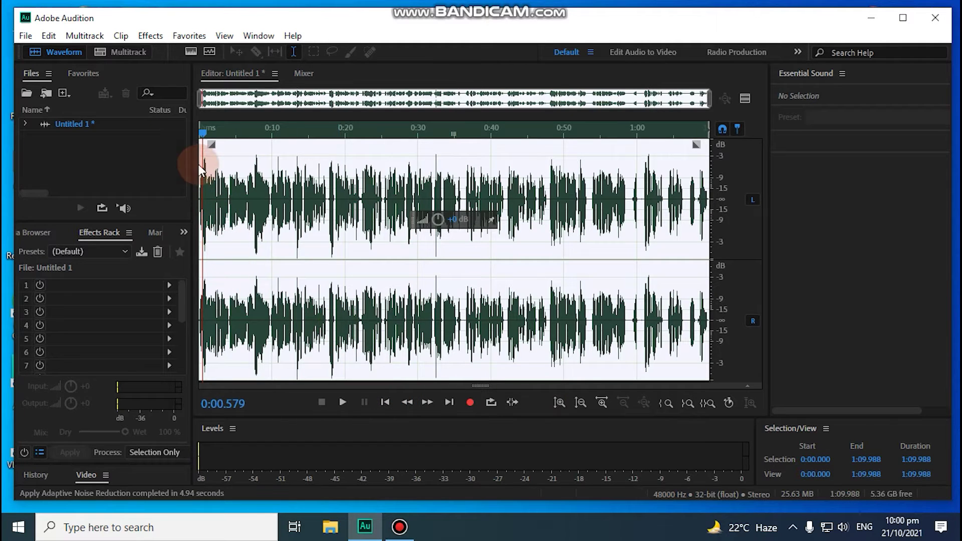
Open the Multiband Compressor effect and preview the recording with the Enhance Lows preset
left_click(155, 37)
mouse_move(241, 162)
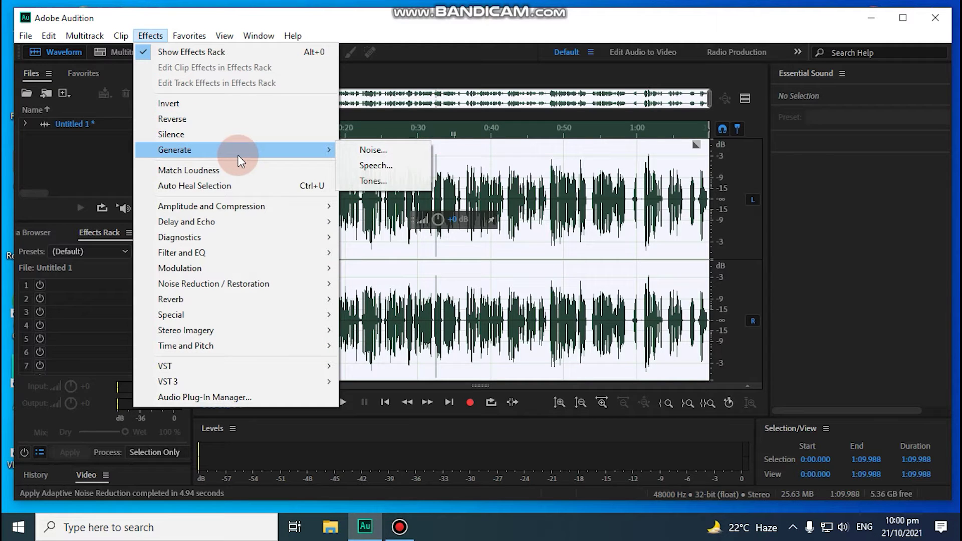
mouse_move(236, 206)
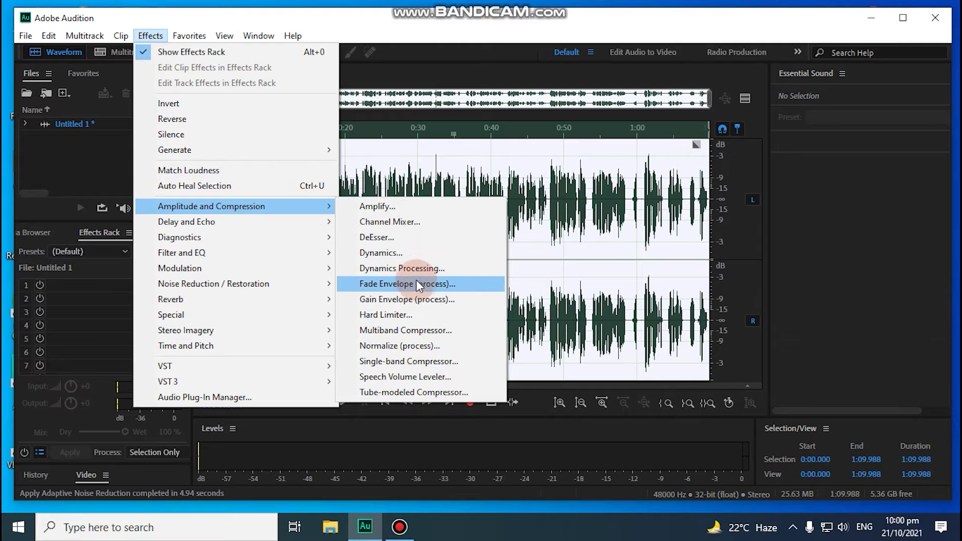
left_click(424, 330)
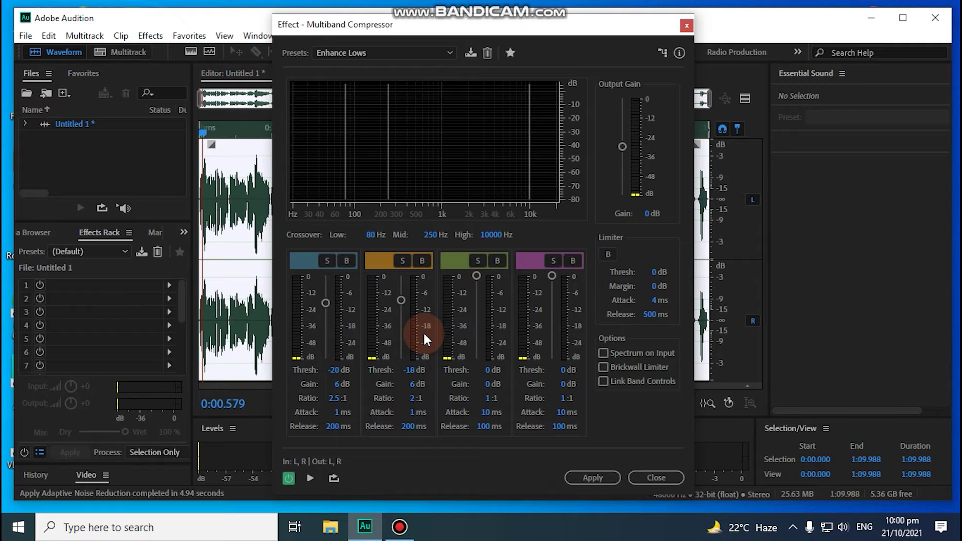
left_click(311, 479)
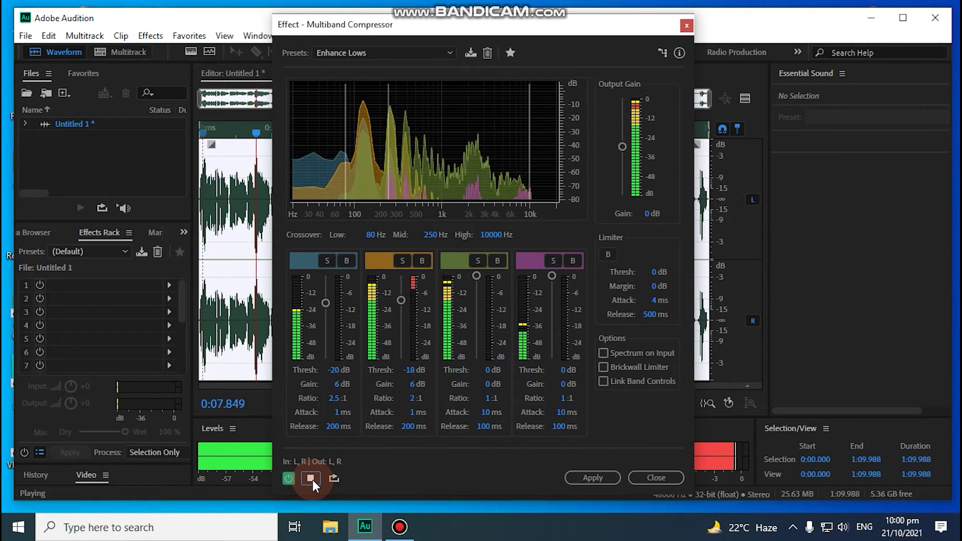
left_click(310, 478)
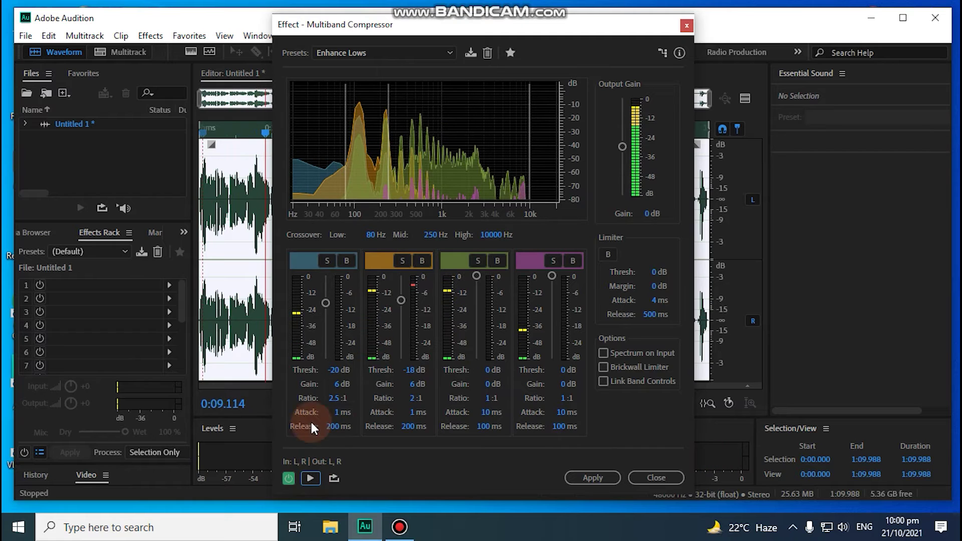
Try the Enhance Highs preset in the Multiband Compressor and preview its sound
left_click(399, 51)
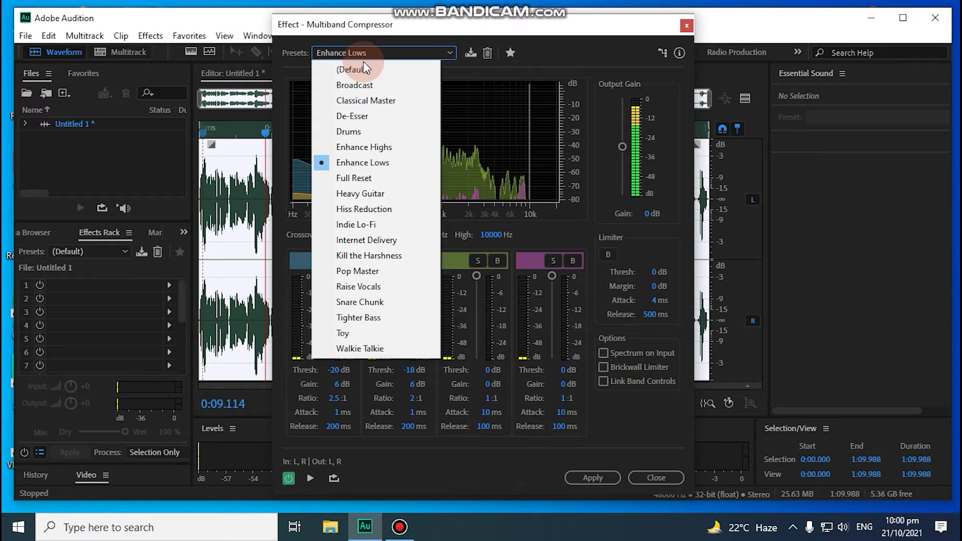
left_click(375, 151)
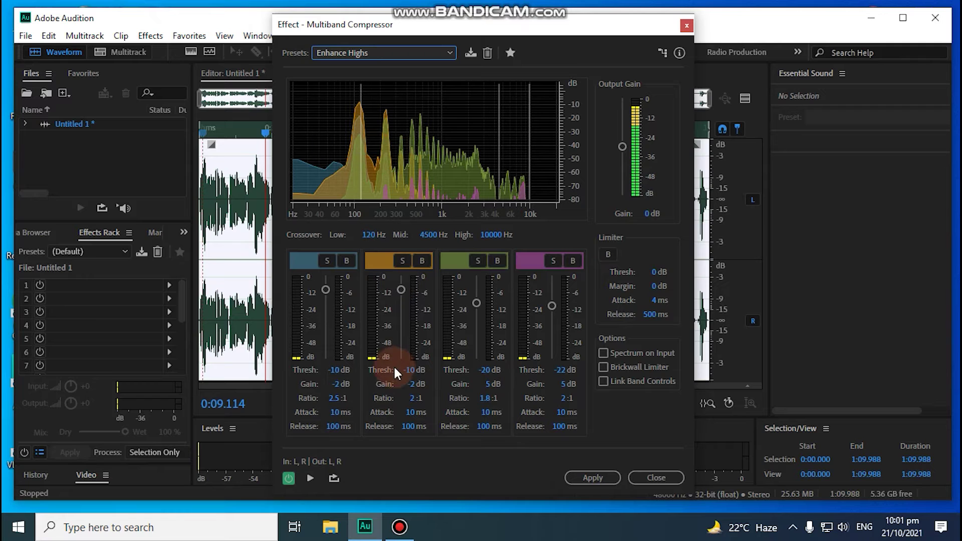
left_click(308, 478)
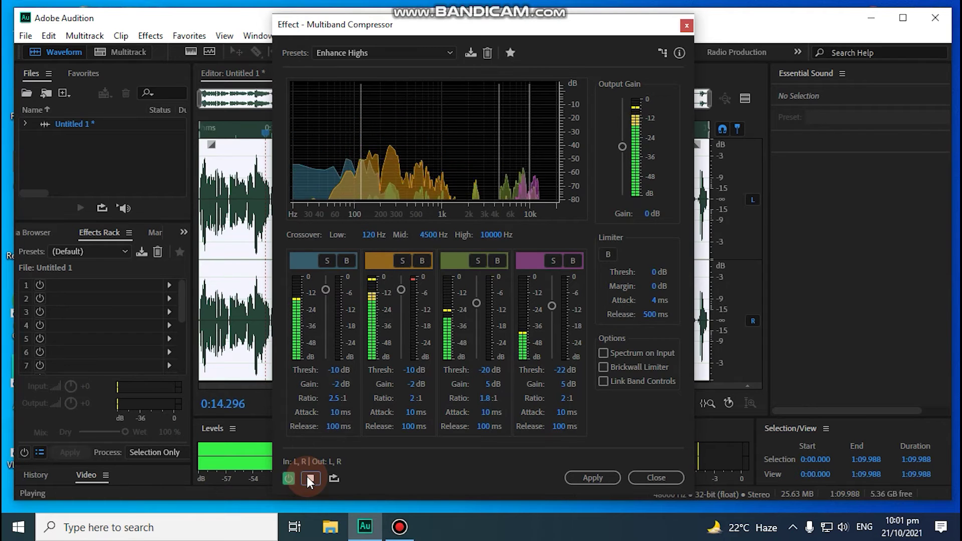
left_click(309, 479)
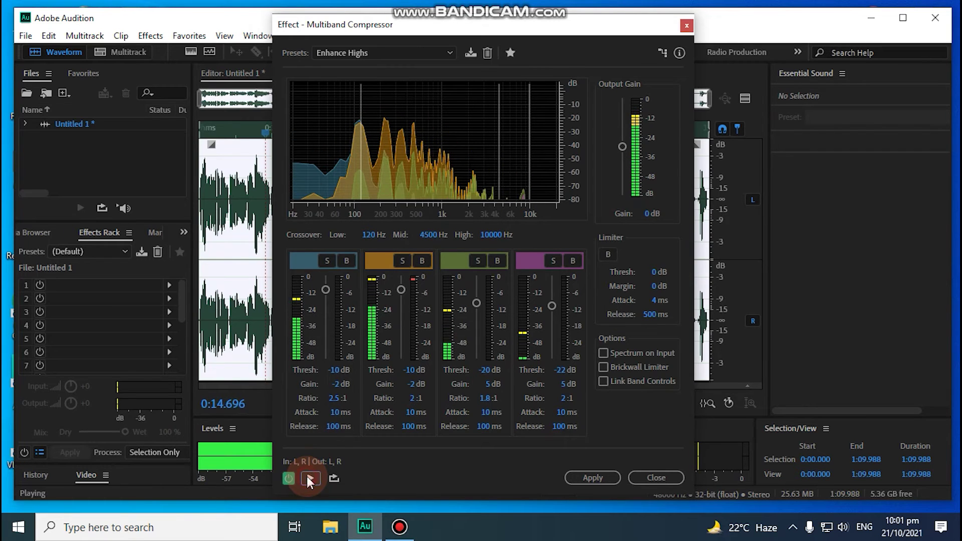
Set the Multiband Compressor to the Enhance Lows preset and apply it to the recording after a short preview
left_click(401, 52)
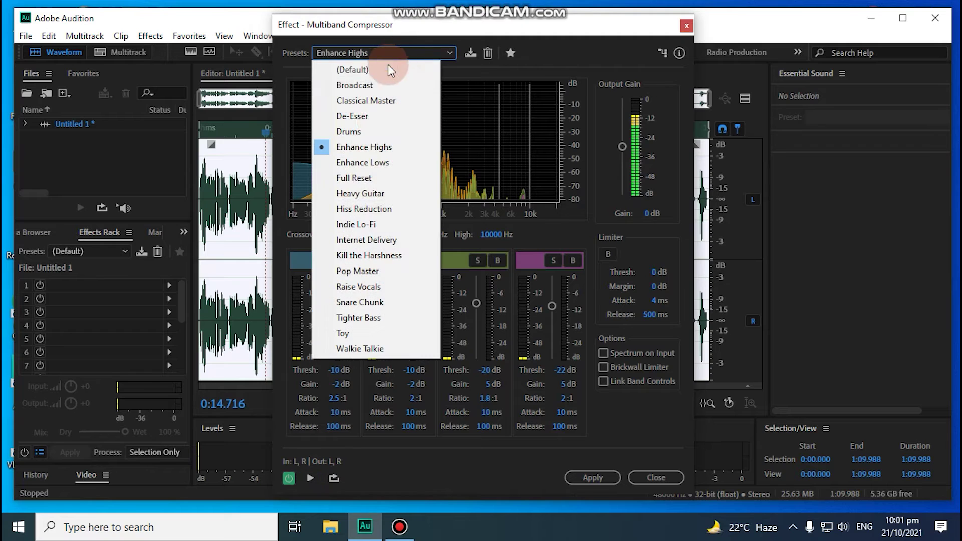
left_click(377, 166)
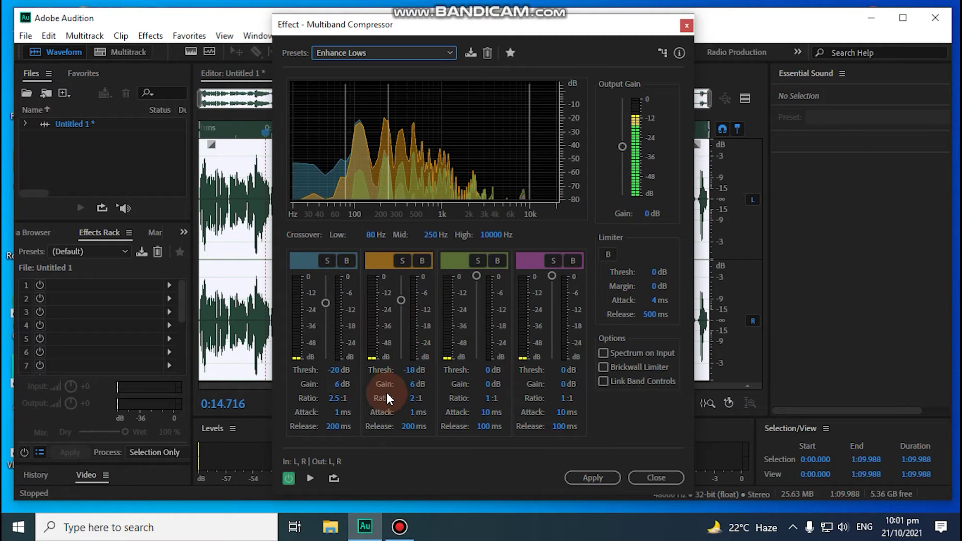
left_click(310, 479)
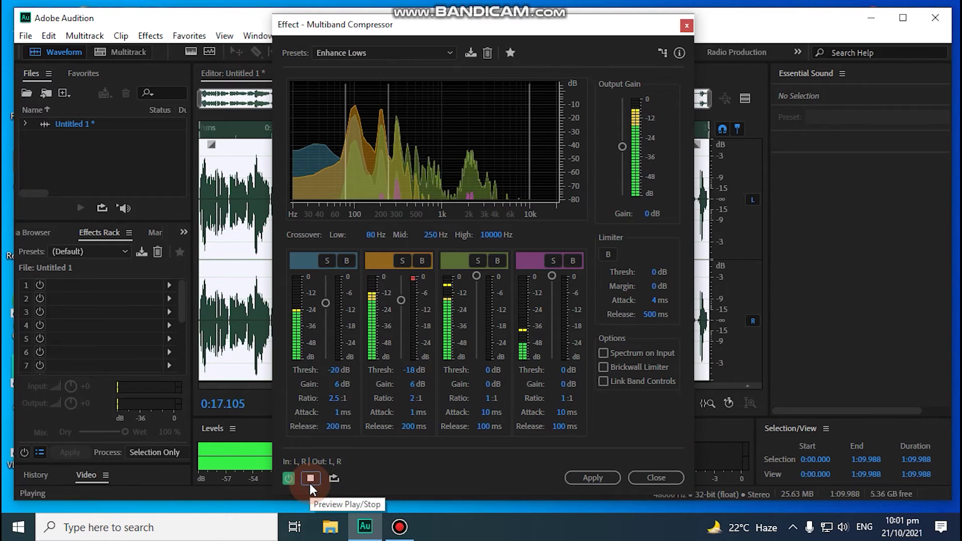
left_click(310, 482)
left_click(589, 477)
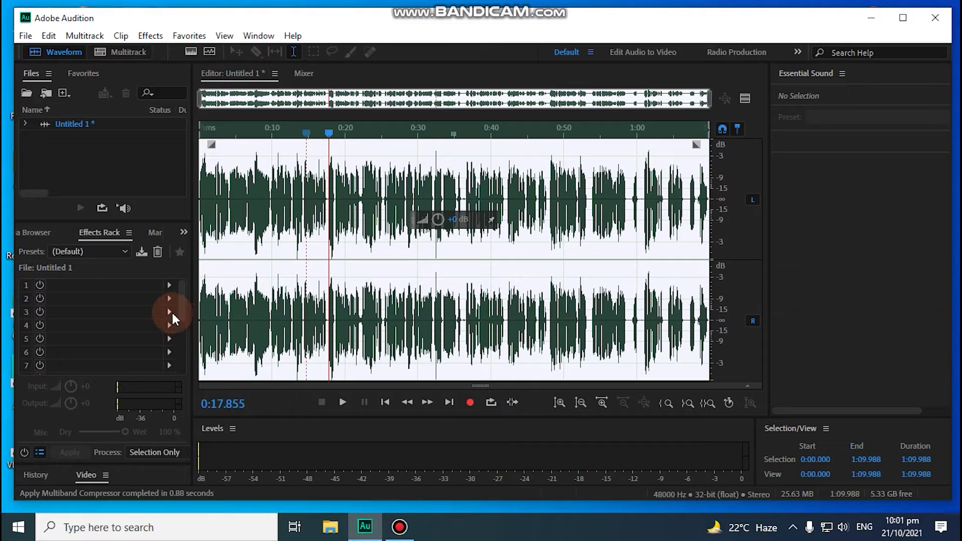
Preview and apply the Mastering effect to the recording, using the (Custom) preset with its existing settings
left_click(151, 38)
mouse_move(181, 314)
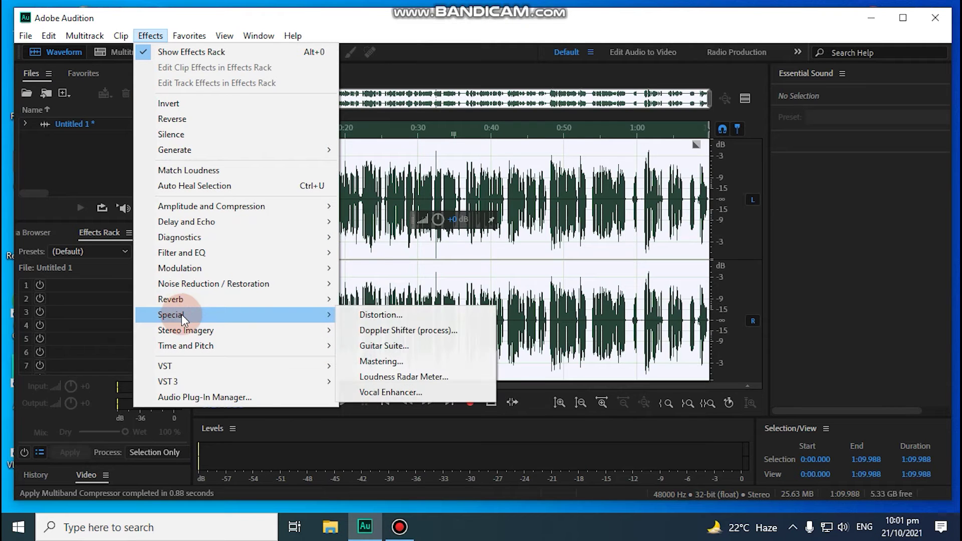
left_click(378, 362)
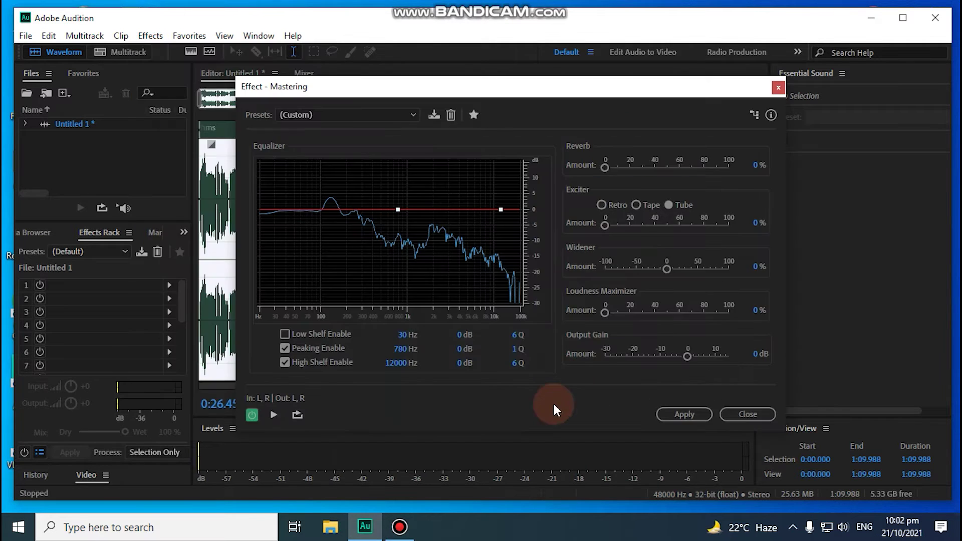
left_click(274, 415)
left_click(686, 414)
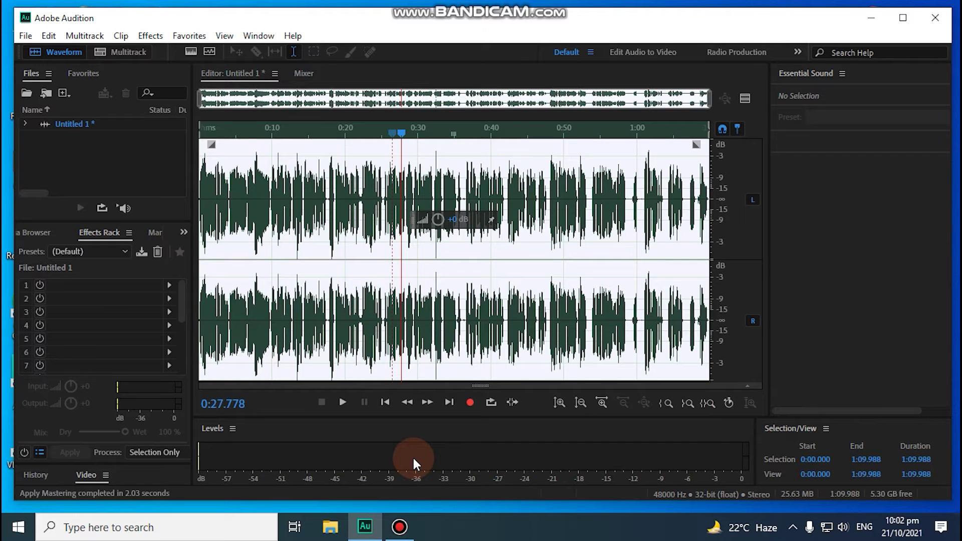
Play back the processed recording from the current playhead position and again from near its start
left_click(343, 402)
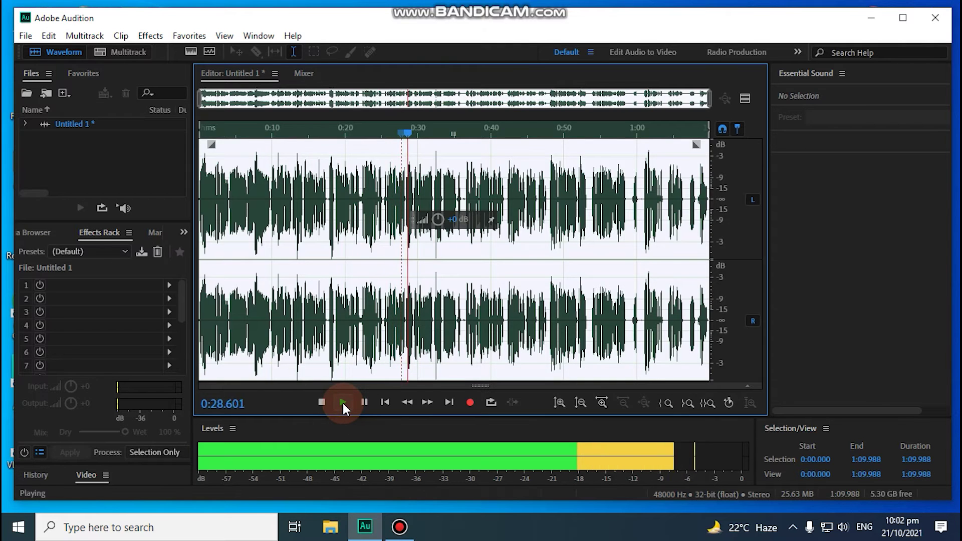
left_click(323, 402)
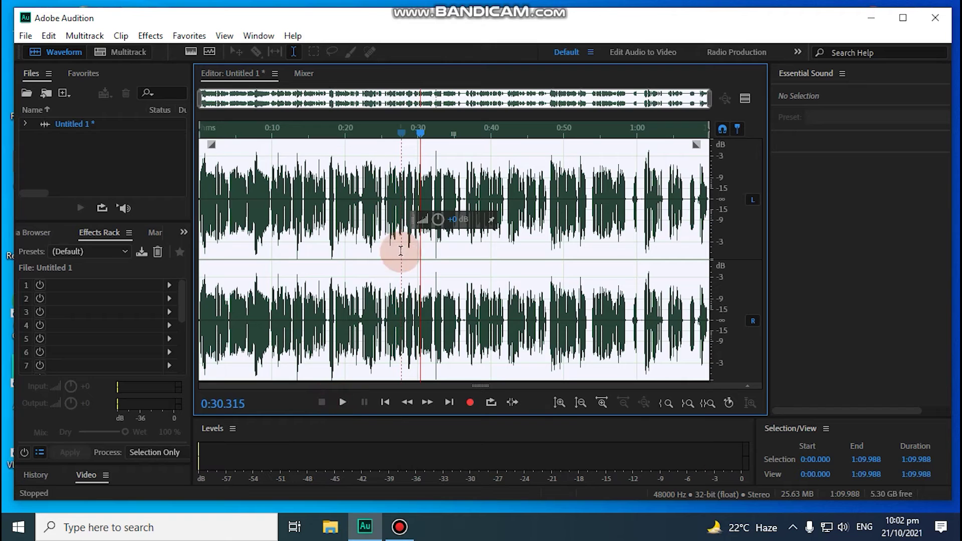
left_click_drag(419, 132, 204, 215)
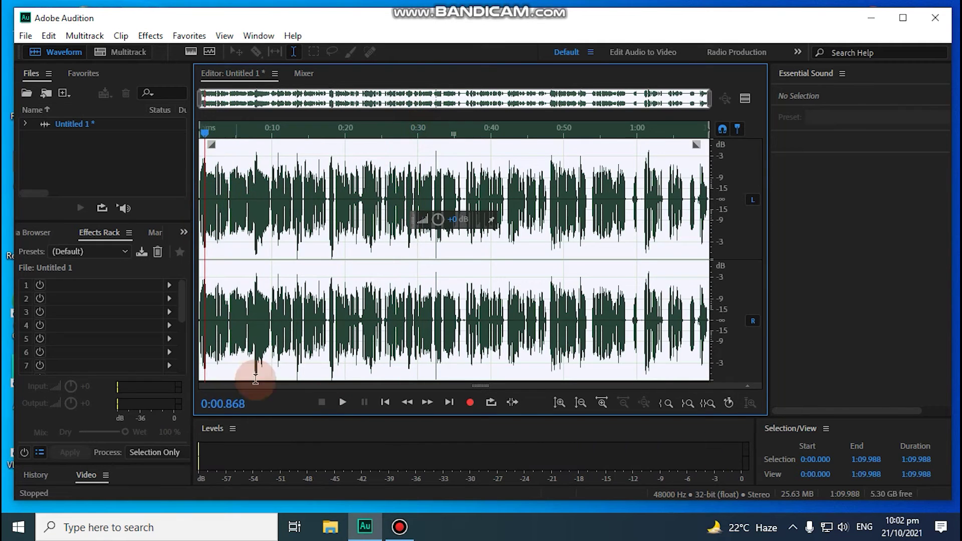
left_click(342, 407)
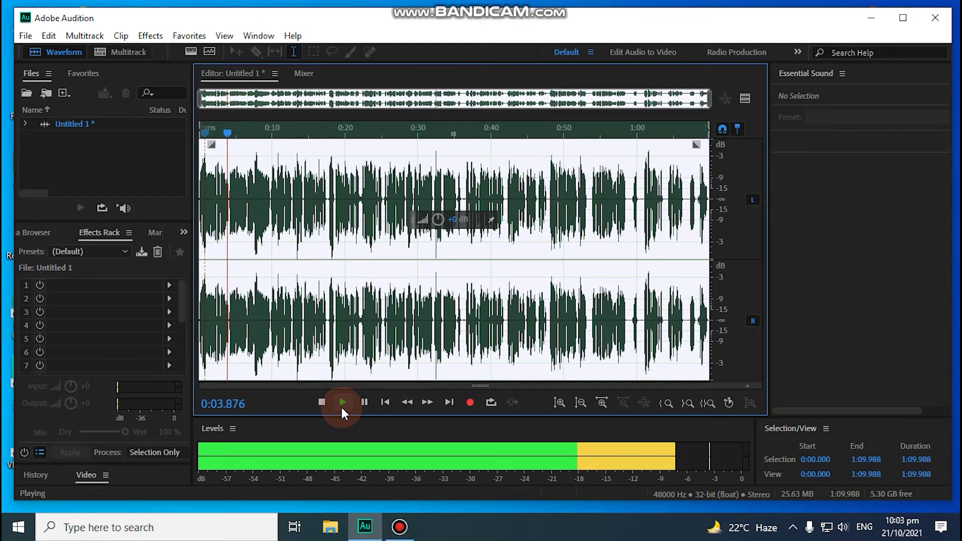
left_click(321, 403)
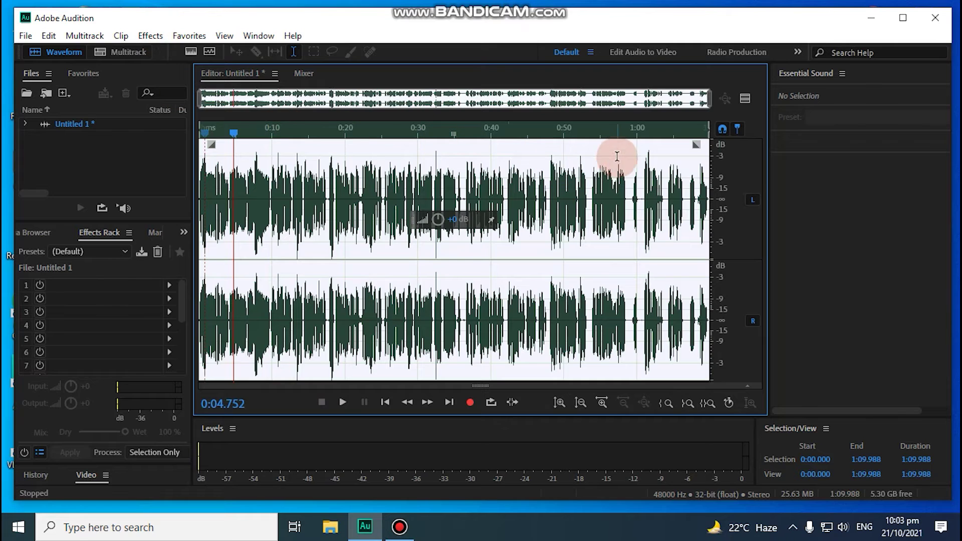
Apply the Dynamics effect with the compressor threshold set to -35 dB and play back part of the result
left_click(150, 37)
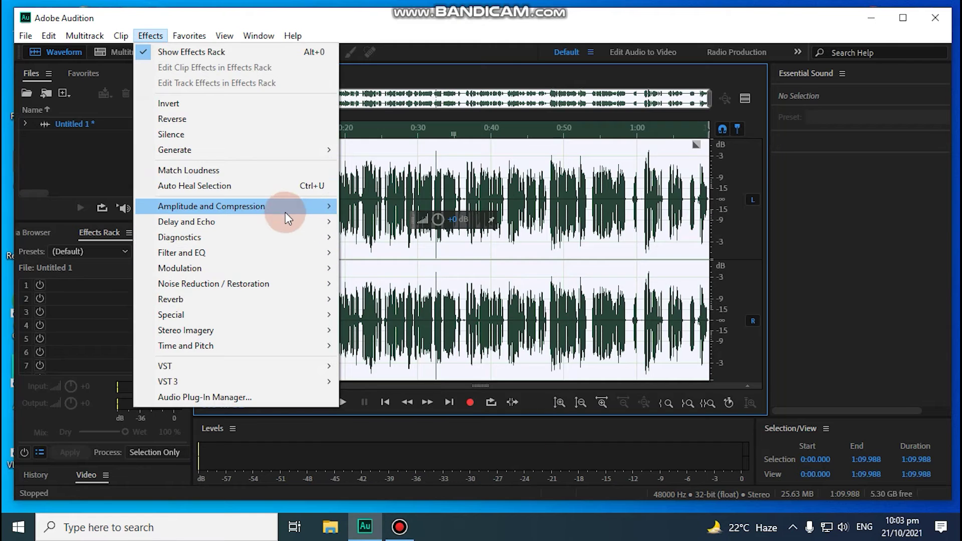
mouse_move(285, 211)
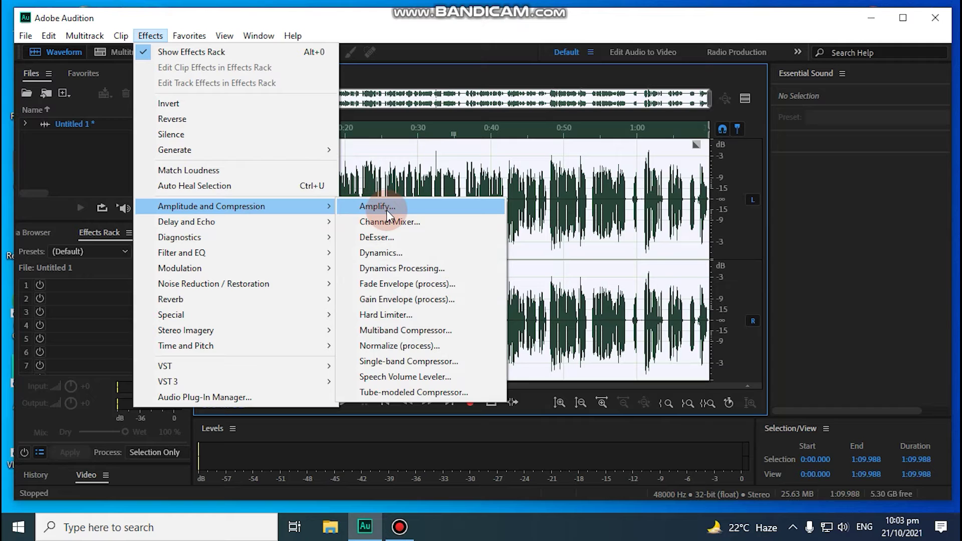
left_click(390, 253)
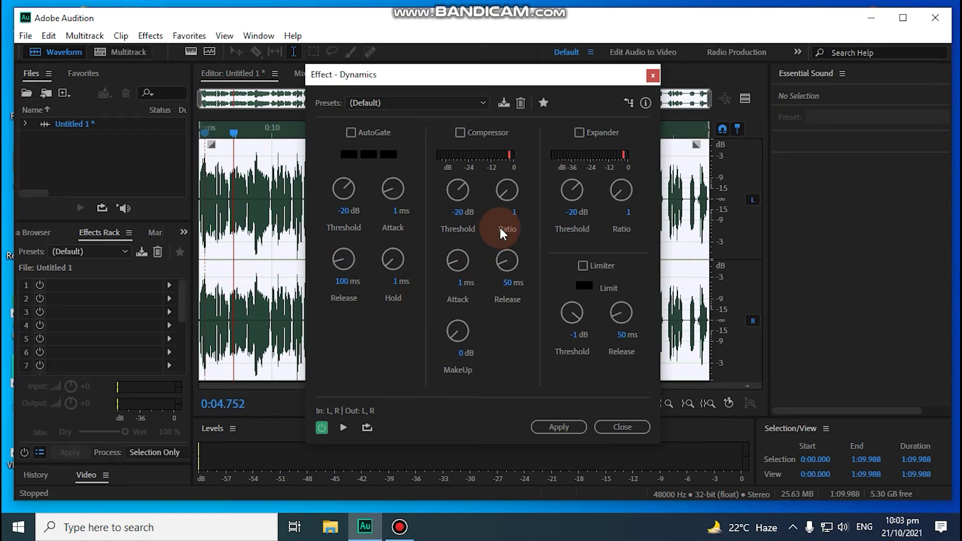
left_click(460, 213)
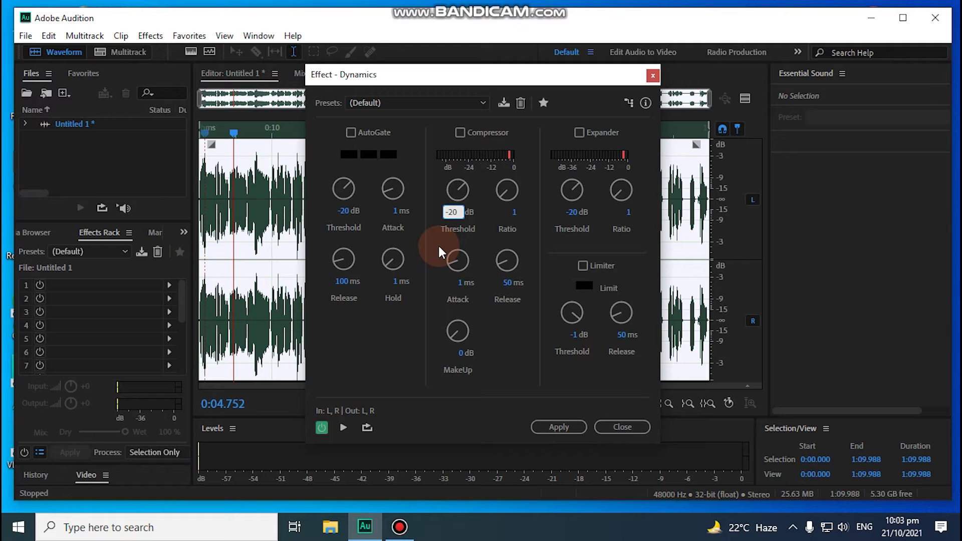
key("BackSpace")
type("35")
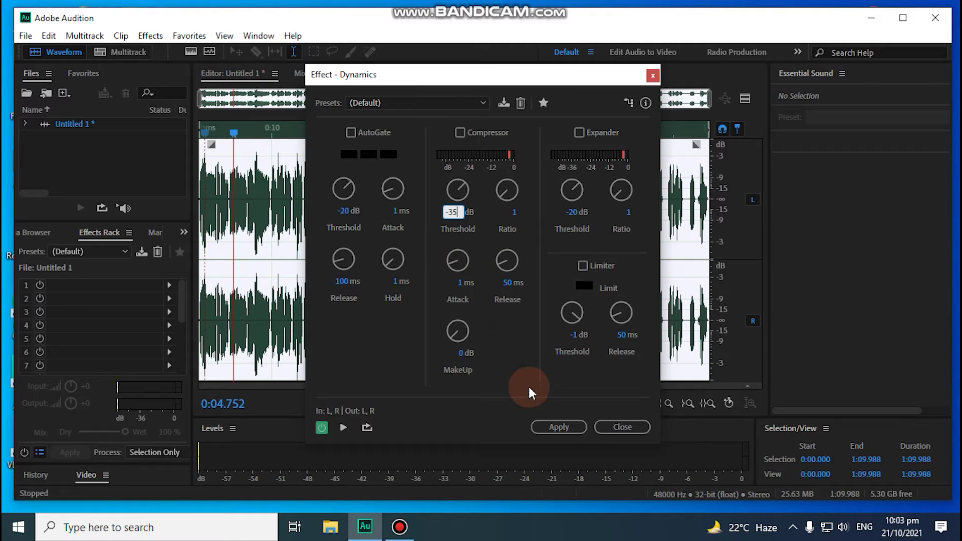
left_click(554, 427)
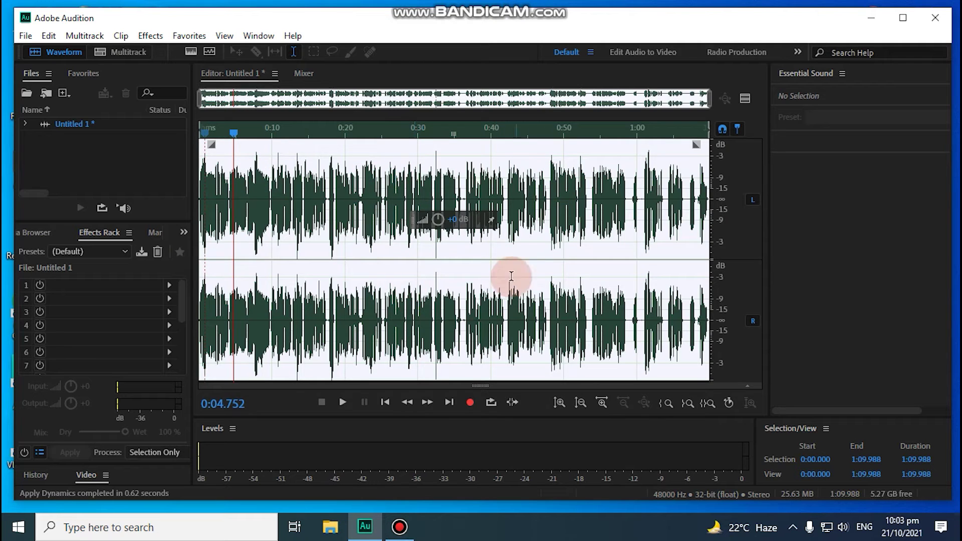
left_click(342, 404)
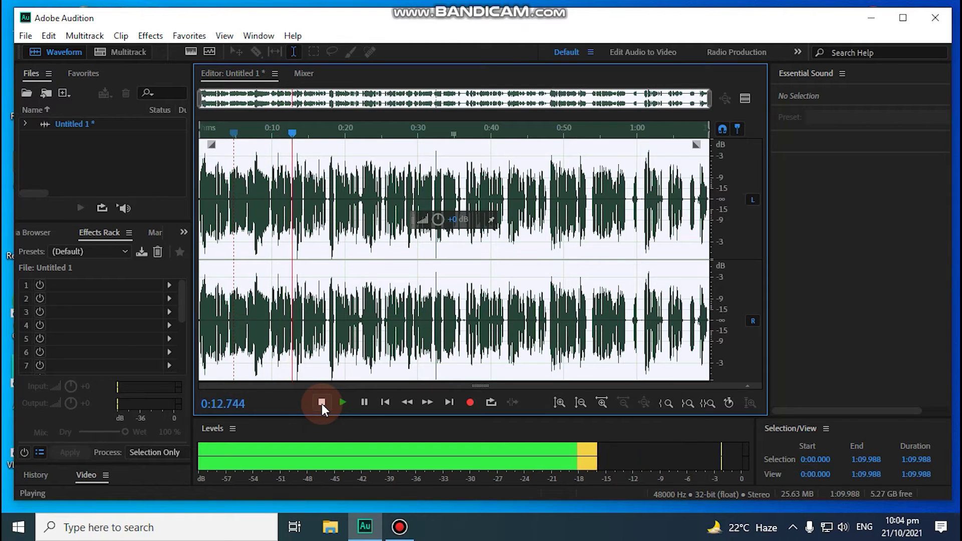
left_click(321, 403)
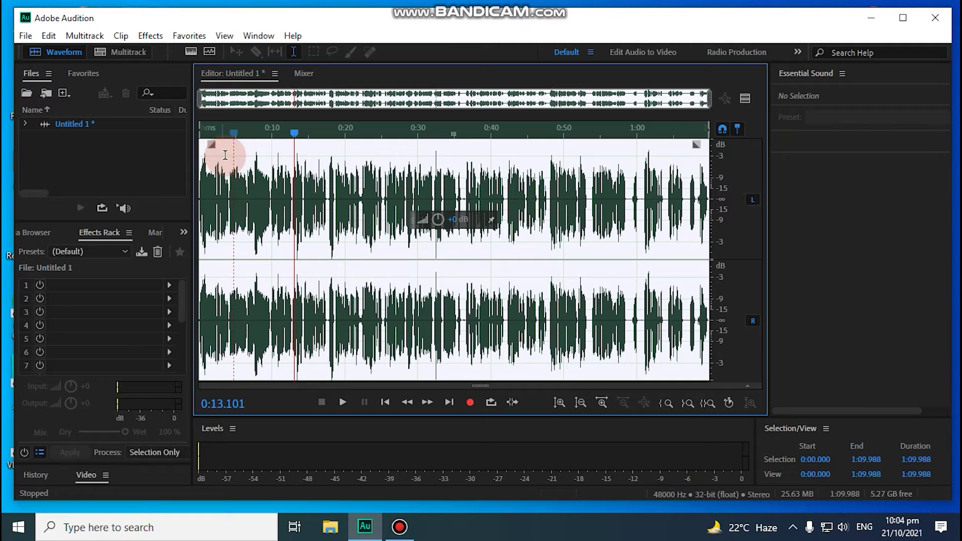
Apply the Parametric Equalizer with the Loudness Maximizer preset and a 96 dB range after a short preview
left_click(143, 40)
mouse_move(224, 251)
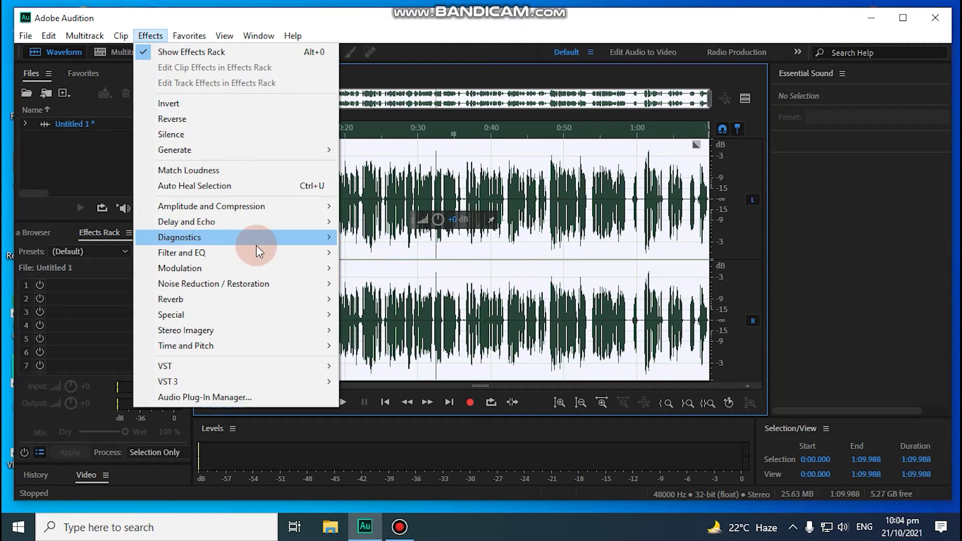
mouse_move(256, 248)
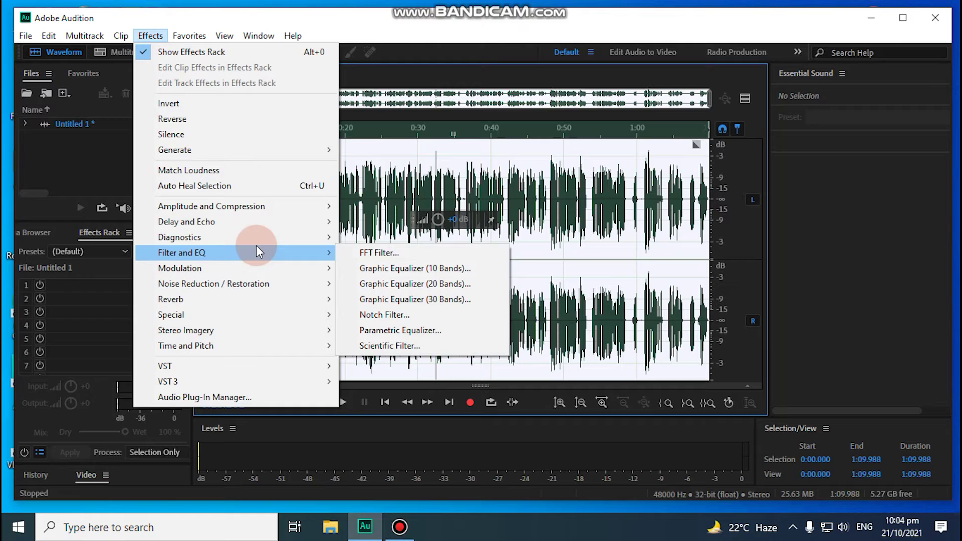
mouse_move(260, 224)
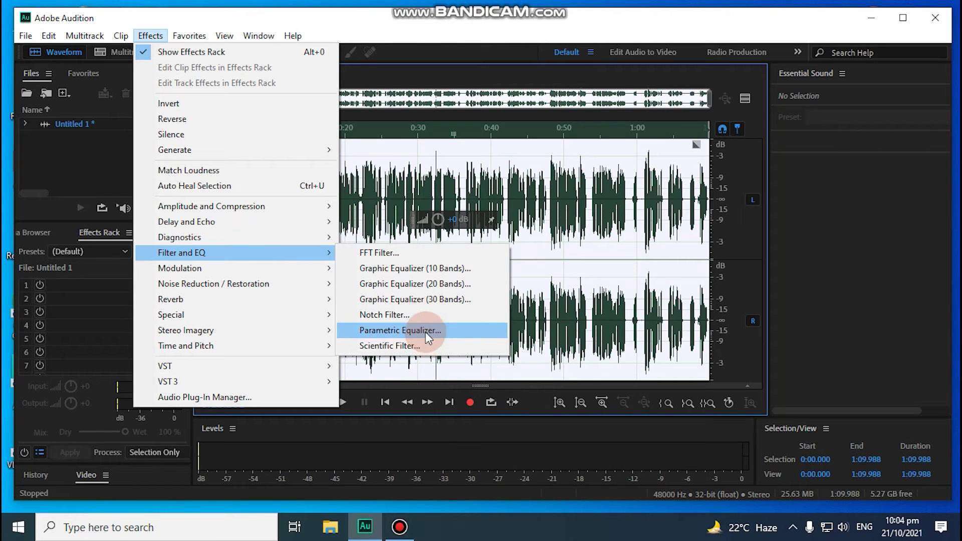
left_click(425, 331)
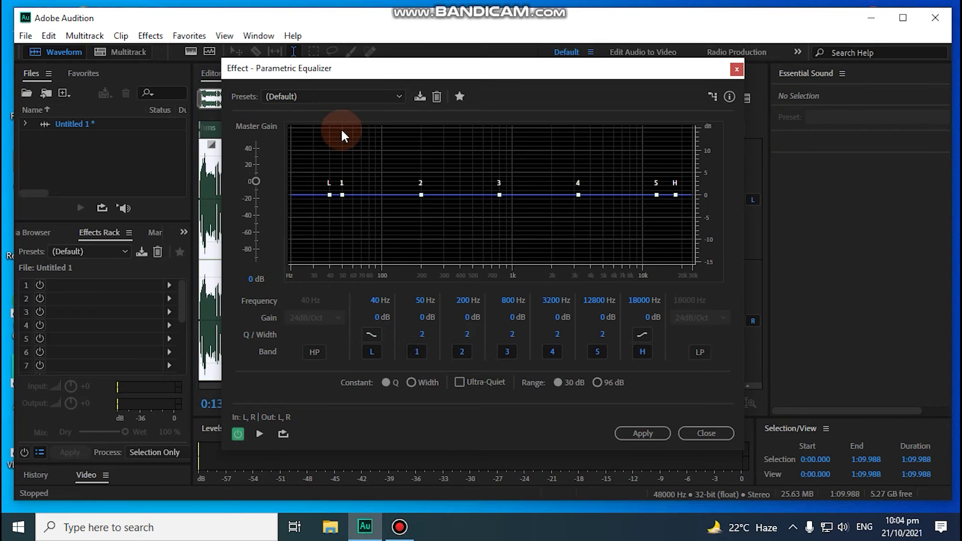
left_click(369, 95)
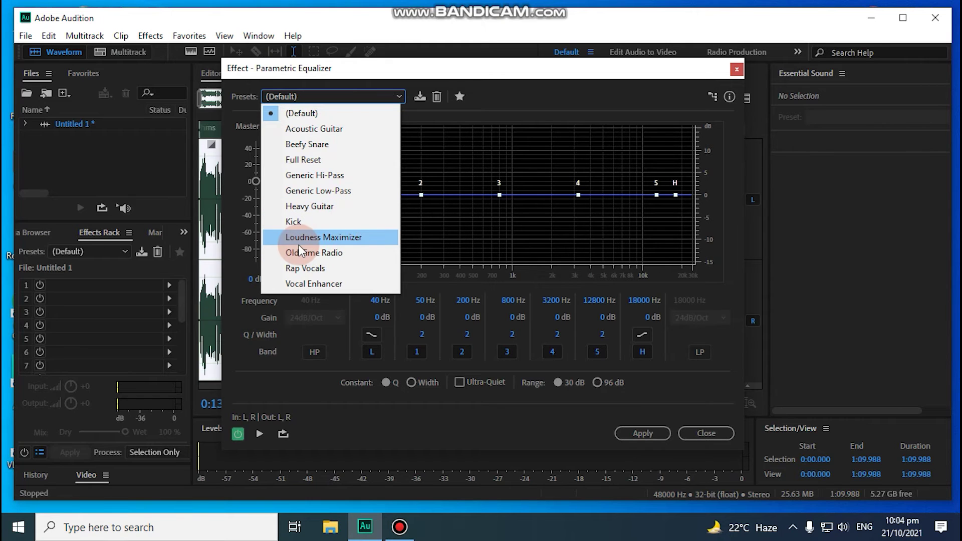
left_click(345, 242)
left_click(600, 386)
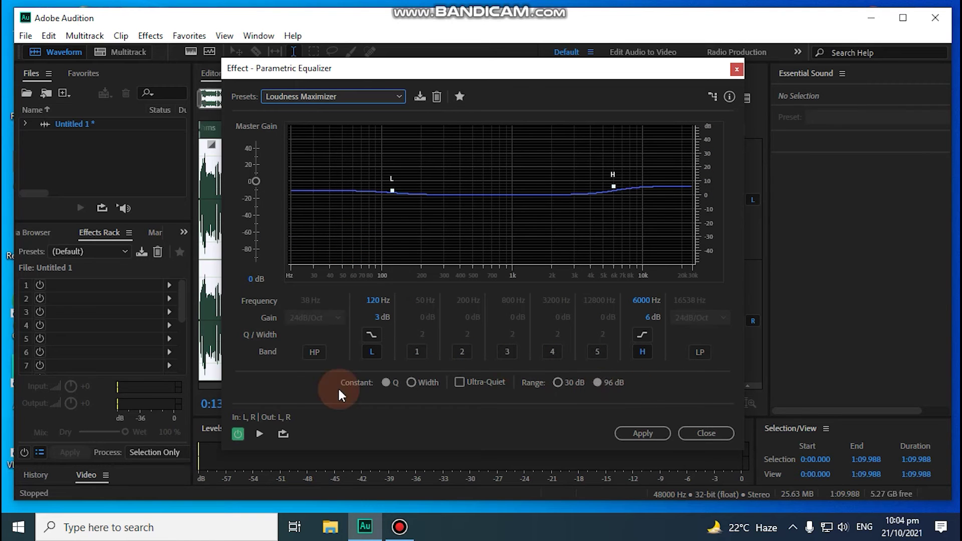
left_click(265, 431)
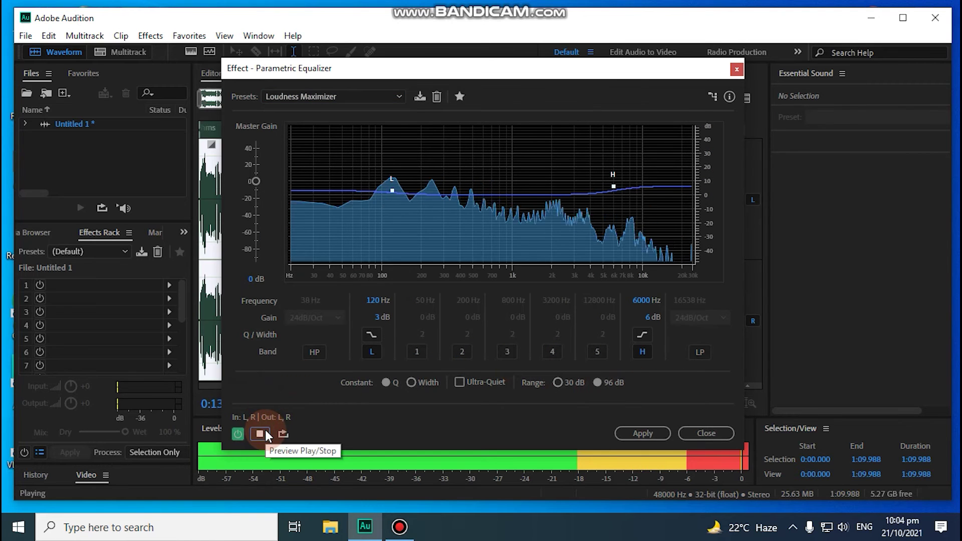
left_click(642, 434)
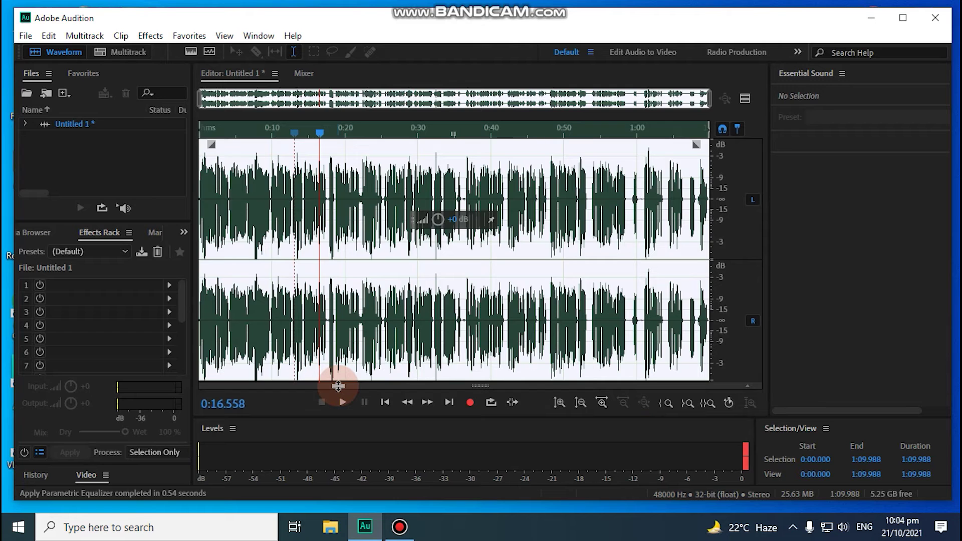
Try the Analog Delay effect in a live preview with Dry Out at 2%, Wet Out at 63% and reduced Trash
left_click(151, 36)
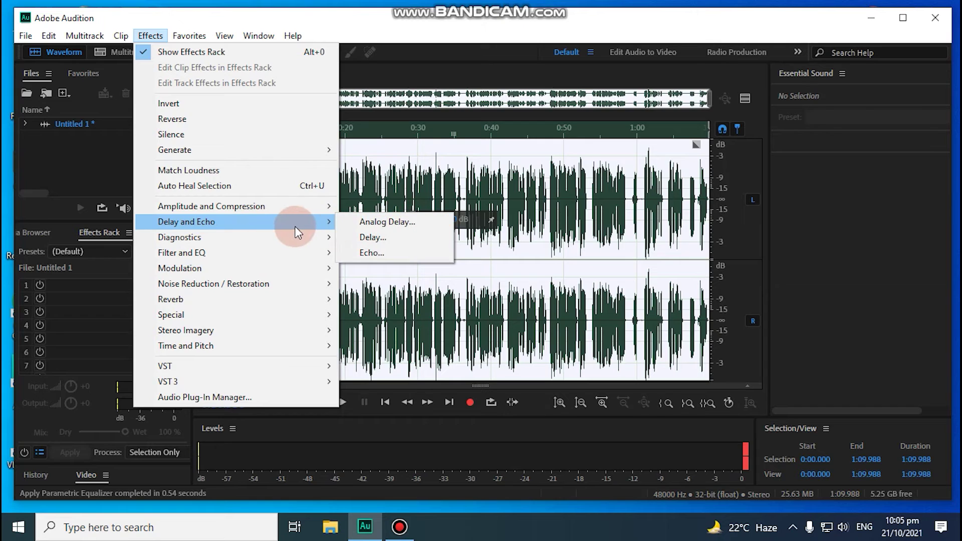
left_click(376, 224)
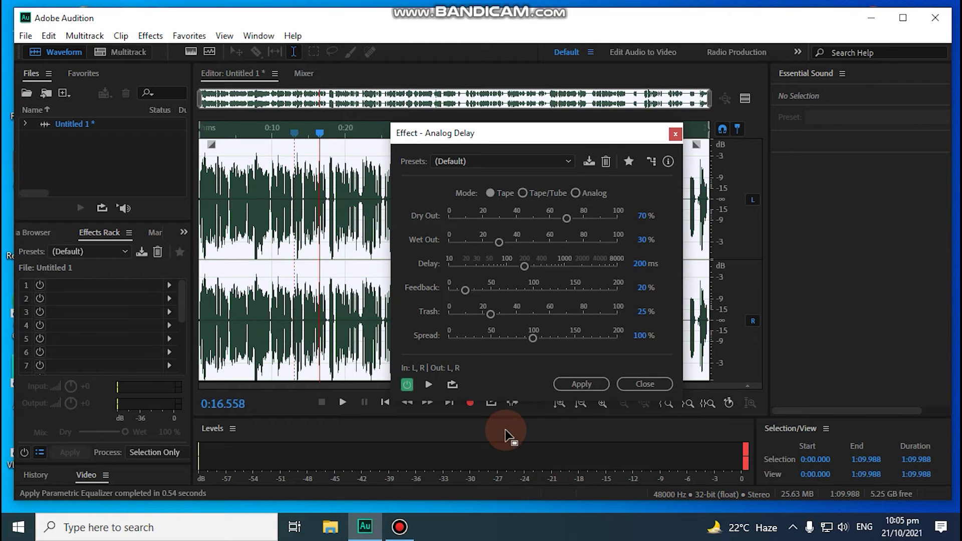
left_click(428, 386)
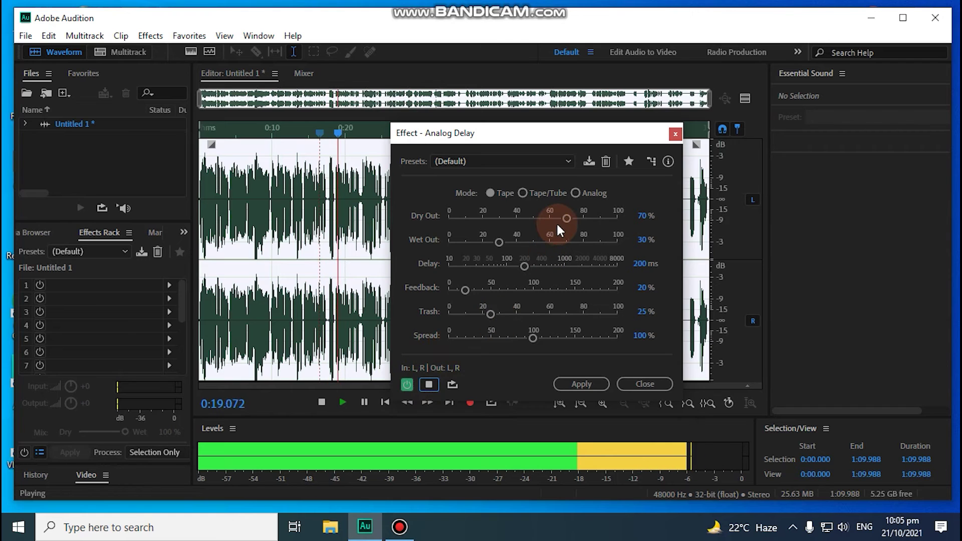
left_click_drag(563, 224, 483, 243)
left_click_drag(472, 248, 552, 245)
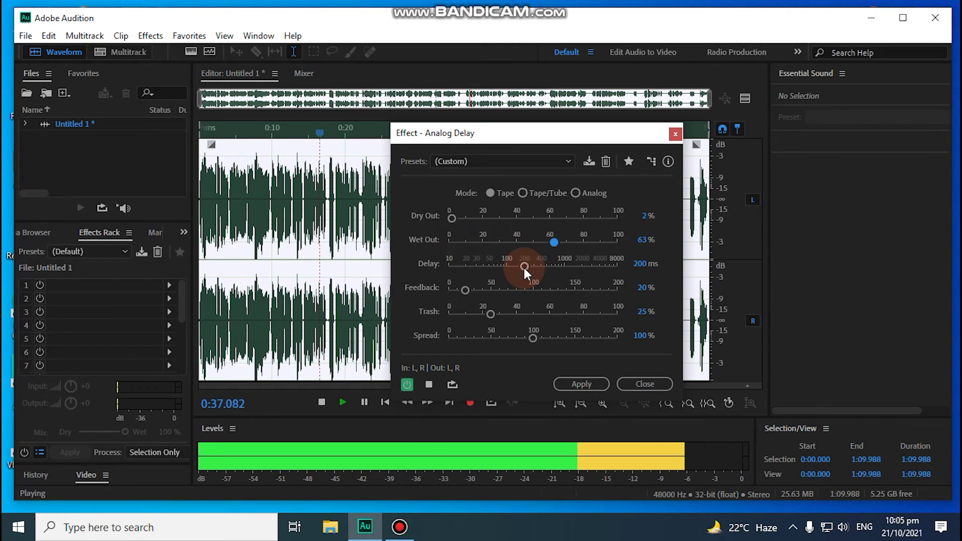
left_click_drag(490, 314, 468, 319)
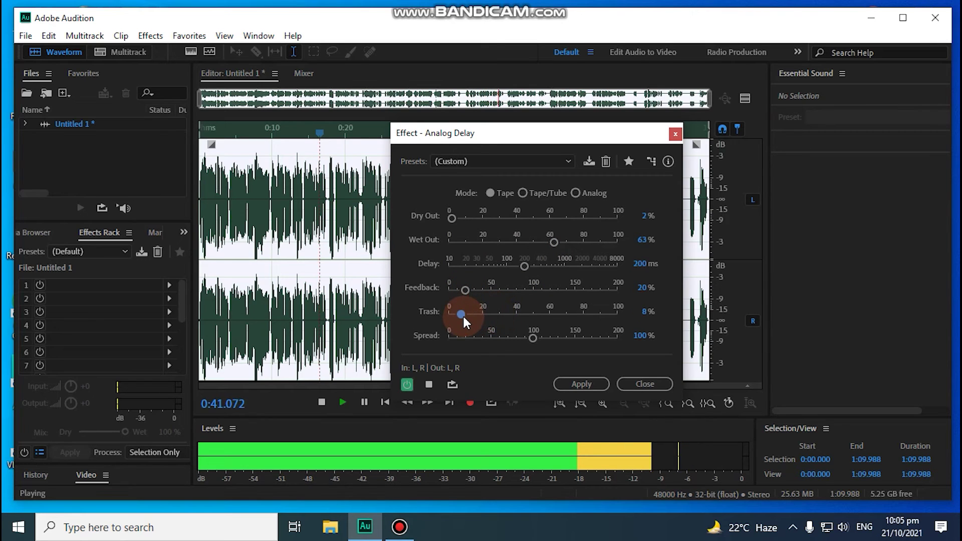
left_click_drag(479, 315, 561, 351)
left_click(629, 387)
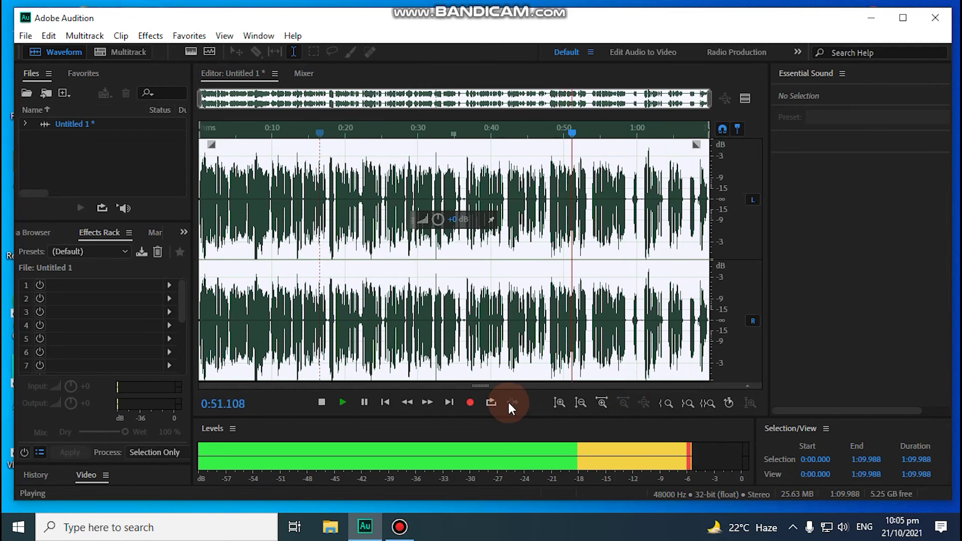
left_click(322, 403)
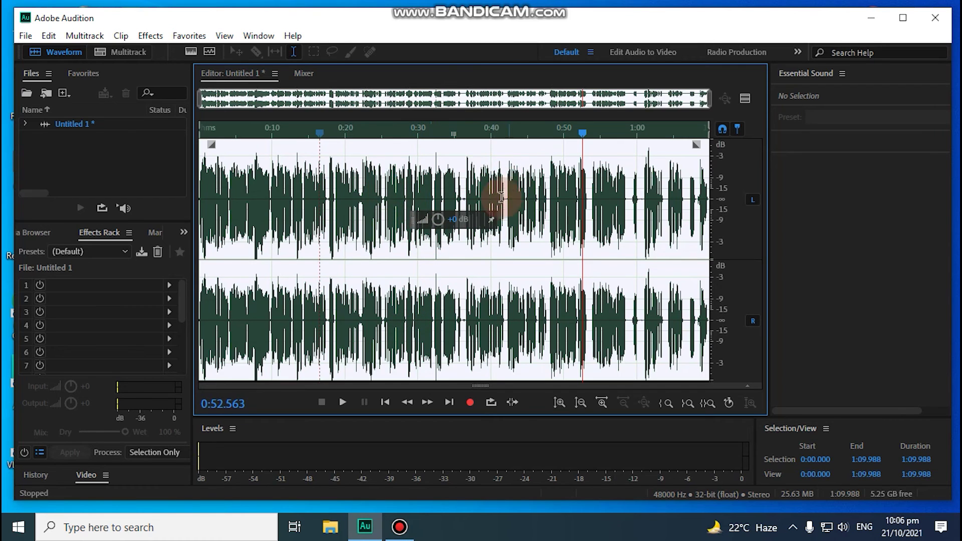
Lower the whole recording's volume slightly with the on-waveform gain control and play it back from the beginning
left_click_drag(438, 219, 426, 218)
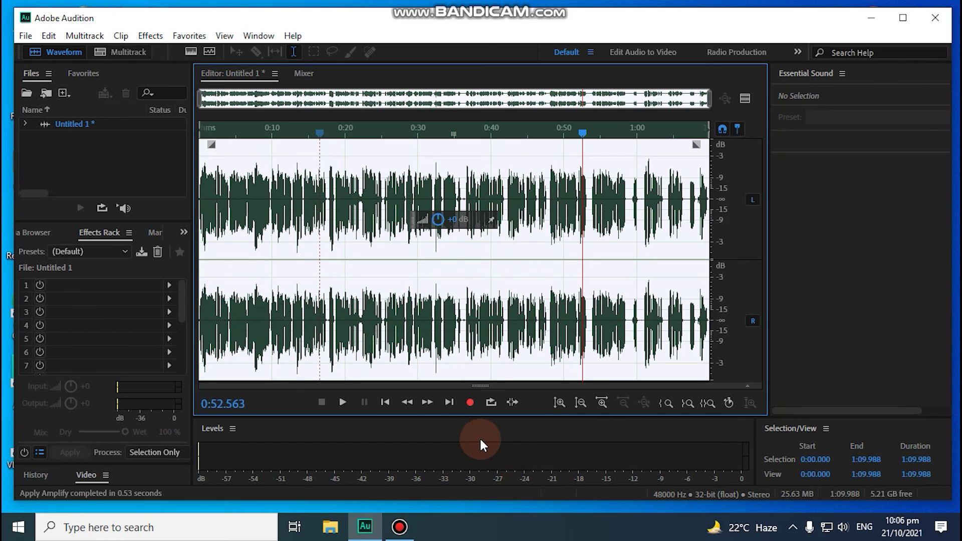
left_click_drag(581, 133, 200, 251)
left_click(362, 402)
left_click(341, 406)
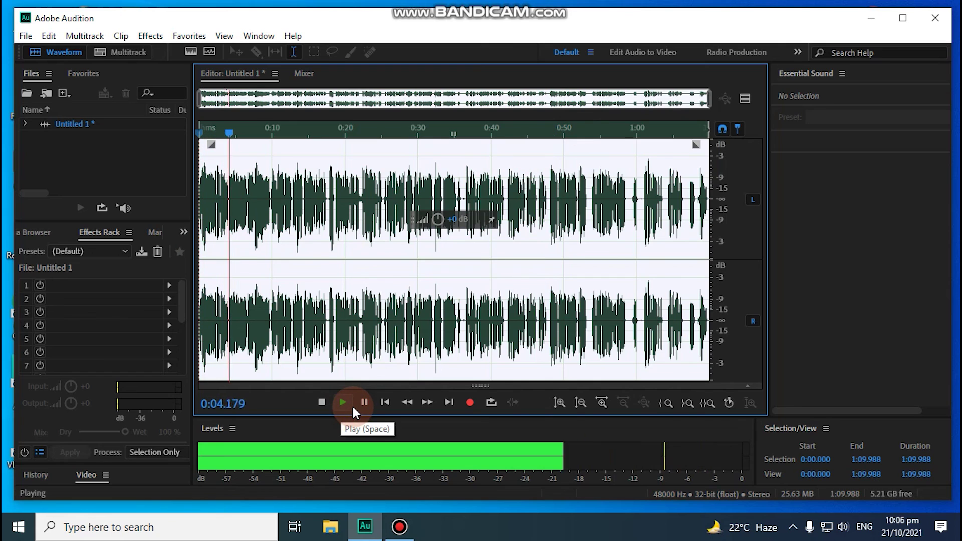
left_click(327, 407)
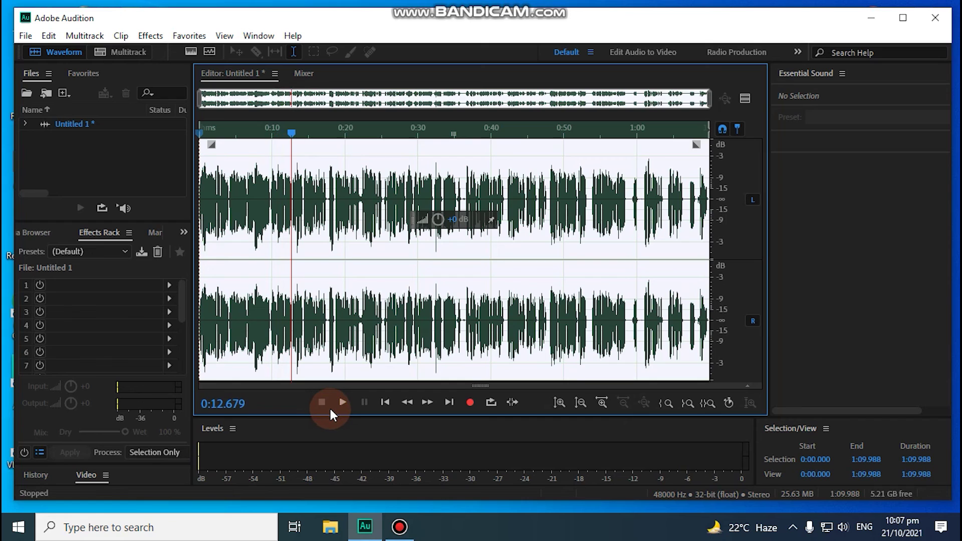